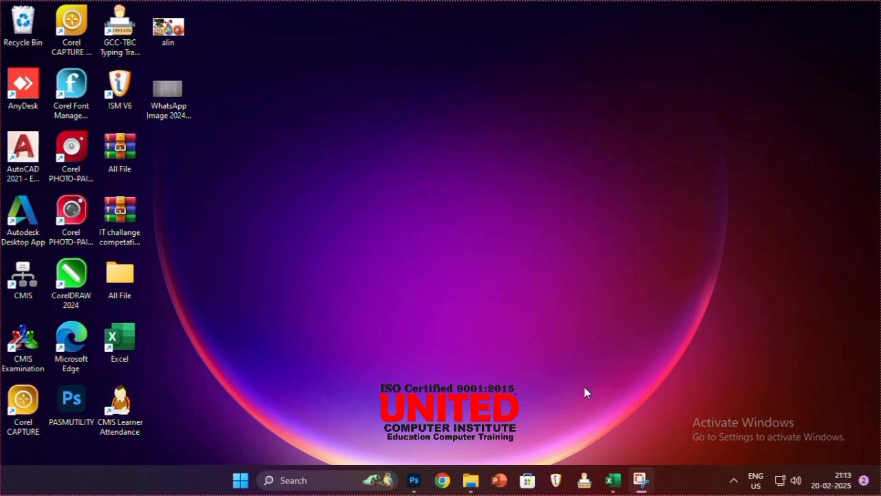
Switch to Excel and select cell A1 on the empty Sheet2.
{"action": "left_click", "coordinate": [611, 481]}
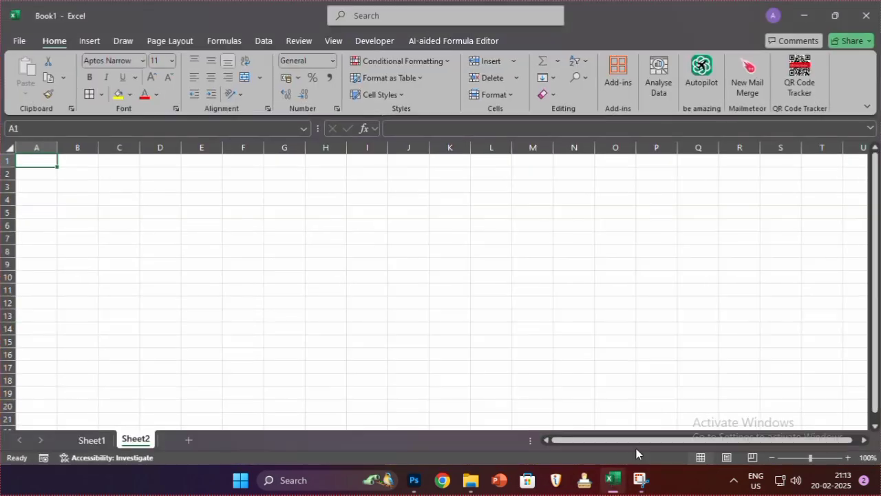
{"action": "left_click", "coordinate": [308, 289]}
{"action": "left_click", "coordinate": [76, 213]}
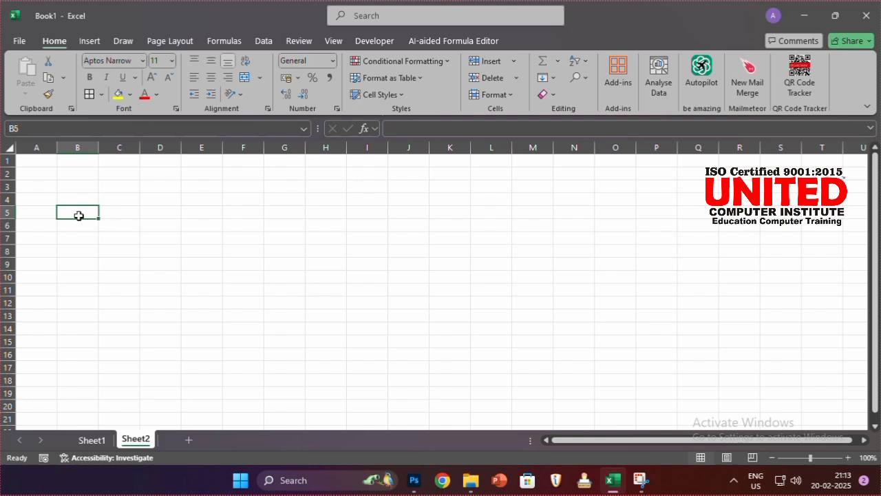
{"action": "left_click", "coordinate": [48, 159]}
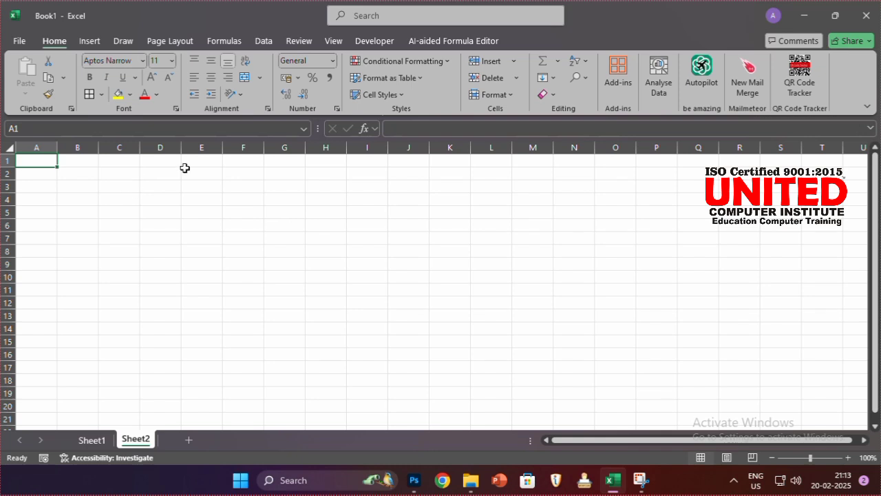
Import data from the picture file "WhatsApp Image 2024-12-31 at 15.02.11" stored on the Desktop.
{"action": "left_click", "coordinate": [265, 42]}
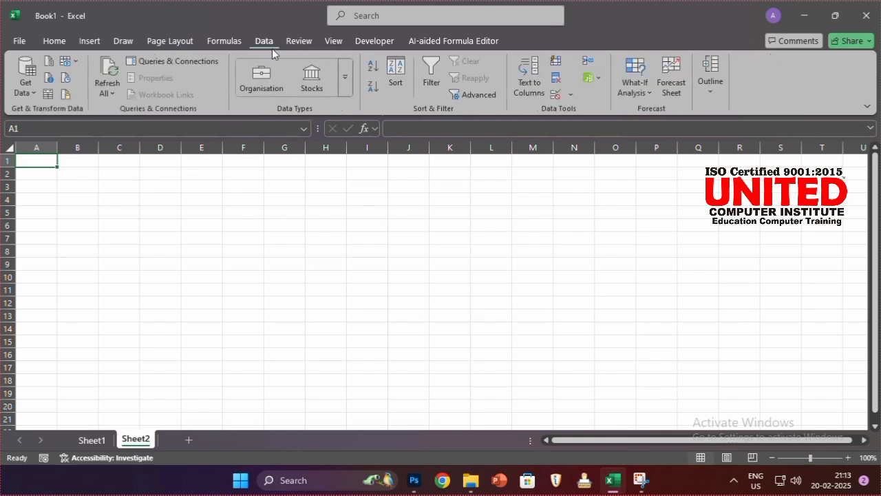
{"action": "left_click", "coordinate": [73, 66]}
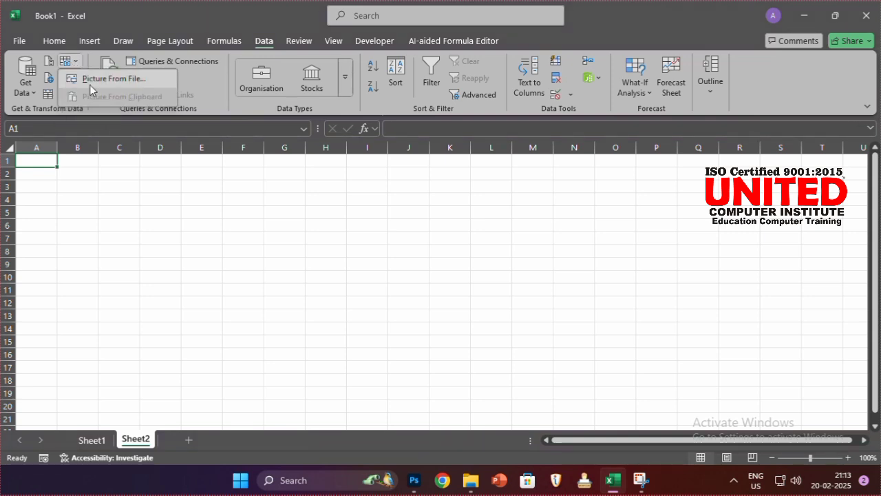
{"action": "left_click", "coordinate": [91, 85]}
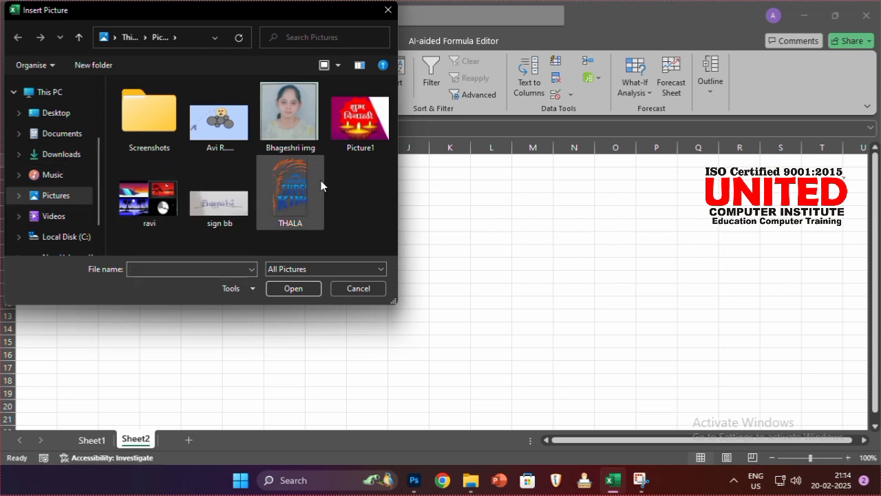
{"action": "left_click", "coordinate": [58, 119]}
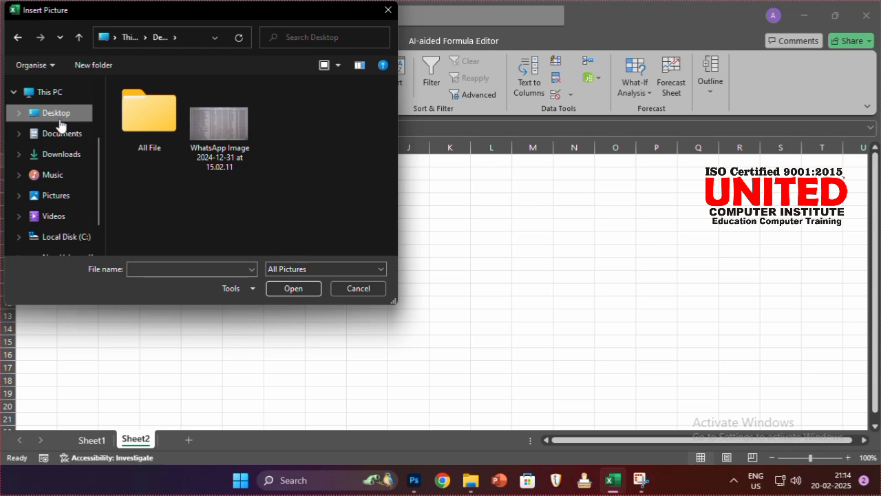
{"action": "left_click", "coordinate": [245, 137]}
{"action": "left_click", "coordinate": [301, 291]}
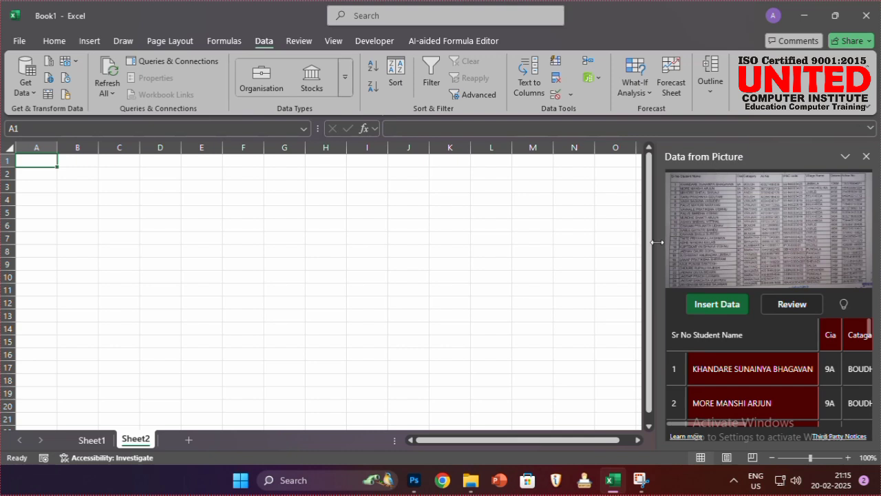
Widen the Data from Picture pane and examine the recognised columns and rows for flagged cells.
{"action": "left_click_drag", "start_coordinate": [657, 242], "coordinate": [615, 241]}
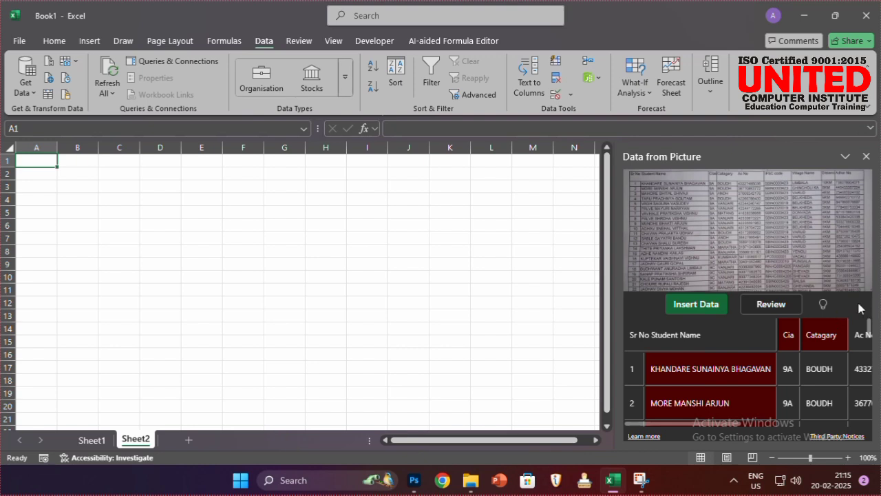
{"action": "mouse_move", "coordinate": [869, 326]}
{"action": "left_mouse_down"}
{"action": "mouse_move", "coordinate": [870, 335]}
{"action": "mouse_move", "coordinate": [867, 324]}
{"action": "left_mouse_up"}
{"action": "mouse_move", "coordinate": [870, 331]}
{"action": "left_mouse_down"}
{"action": "mouse_move", "coordinate": [873, 418]}
{"action": "mouse_move", "coordinate": [871, 327]}
{"action": "left_mouse_up"}
{"action": "left_click_drag", "start_coordinate": [719, 422], "coordinate": [843, 421]}
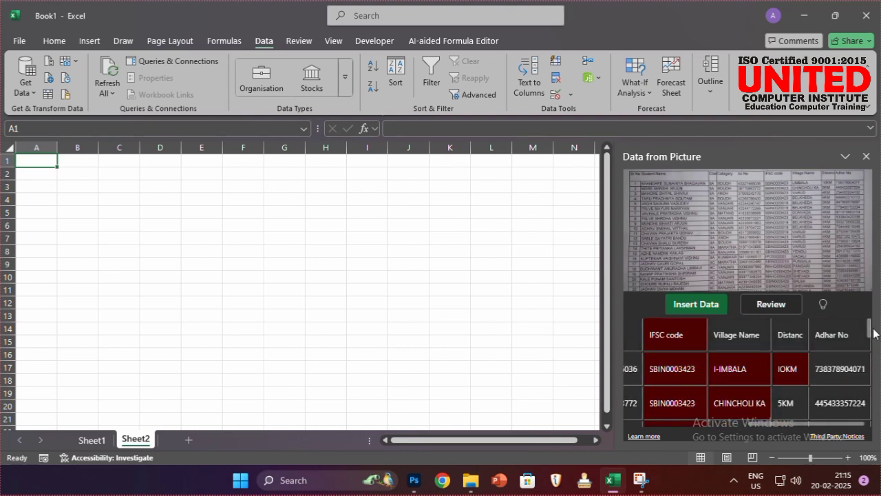
{"action": "left_click_drag", "start_coordinate": [873, 332], "coordinate": [873, 346]}
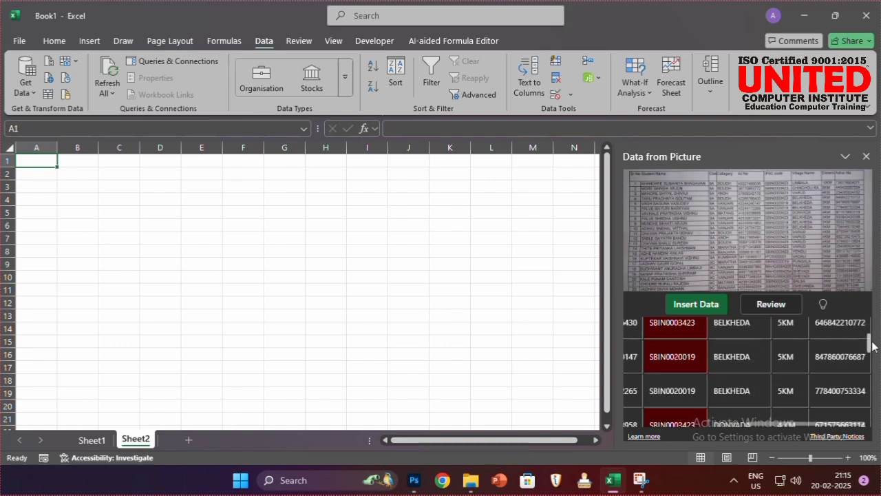
{"action": "scroll", "coordinate": [873, 346], "scroll_direction": "up", "scroll_amount": 5}
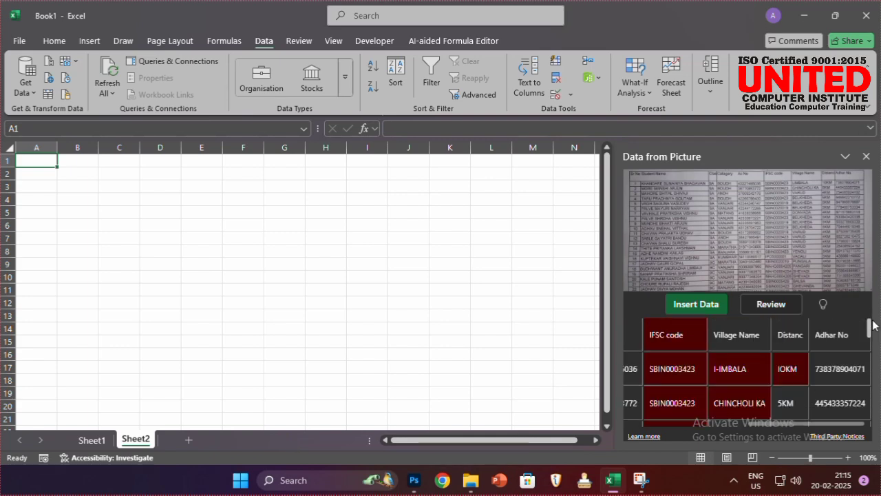
Change the IFSC code in the first recognised student row to SBIN0003424 and accept it.
{"action": "left_click", "coordinate": [744, 370]}
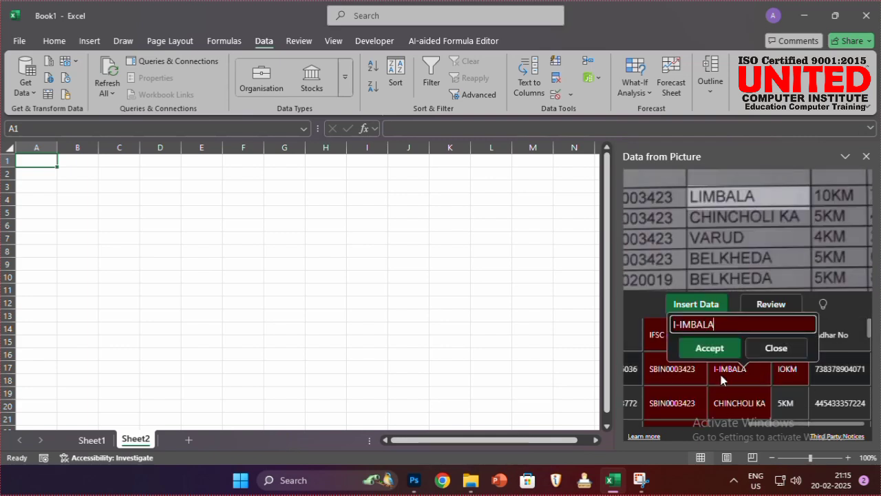
{"action": "left_click", "coordinate": [683, 375]}
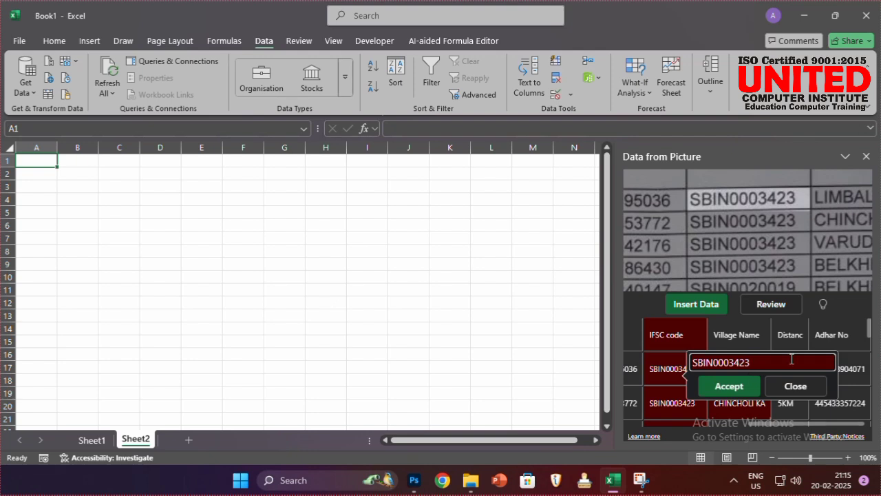
{"action": "left_click", "coordinate": [670, 370]}
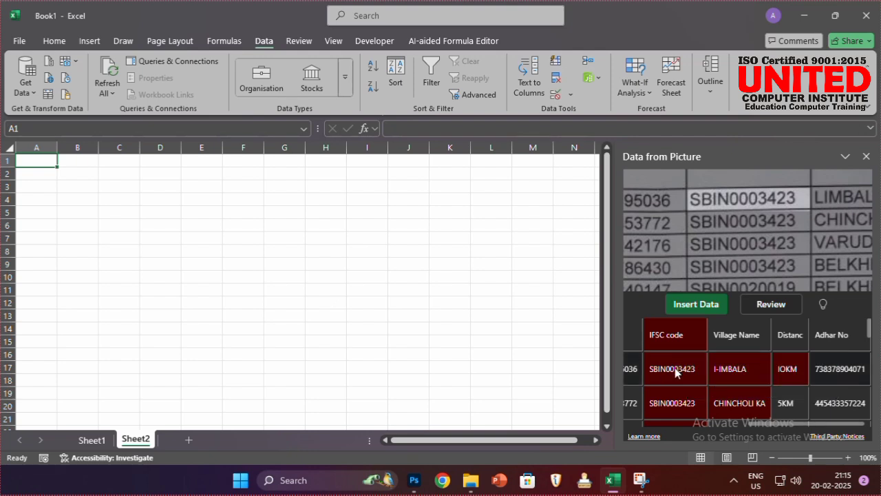
{"action": "left_click", "coordinate": [674, 373]}
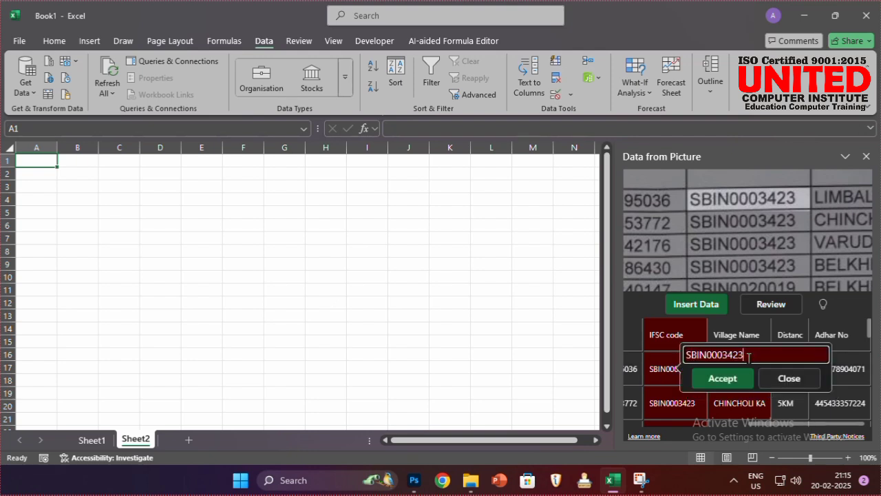
{"action": "key", "text": "BackSpace"}
{"action": "type", "text": "4"}
{"action": "left_click", "coordinate": [704, 382]}
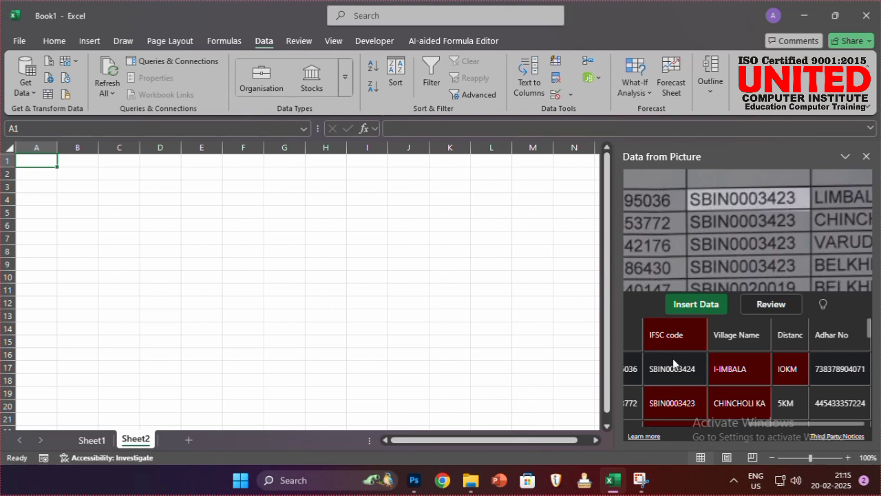
Set the IFSC code in the first recognised student row to SBIN0003423 and accept it.
{"action": "left_click", "coordinate": [675, 367]}
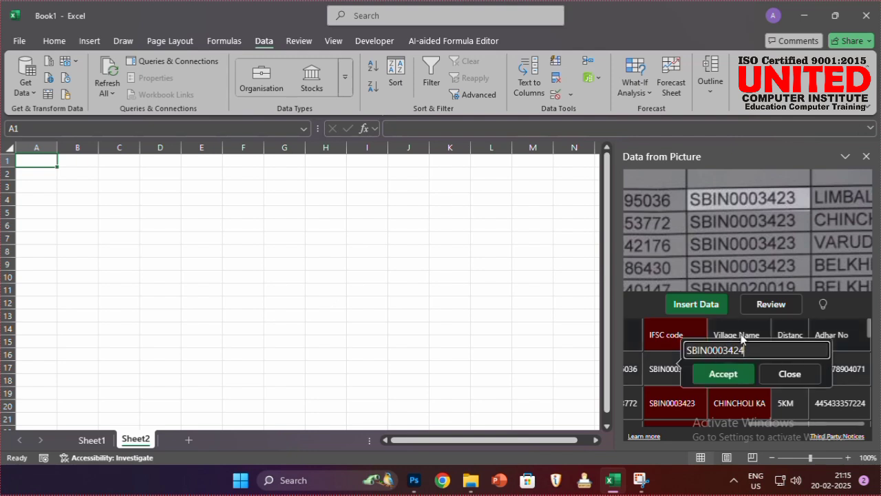
{"action": "key", "text": "BackSpace"}
{"action": "type", "text": "3"}
{"action": "key", "text": "Return"}
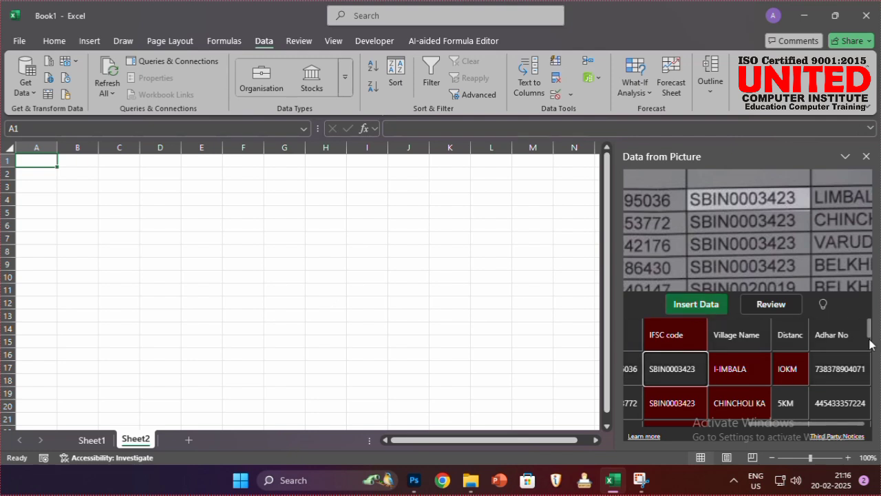
Insert the recognised picture data into the sheet without reviewing the remaining flagged items, and look over the inserted rows.
{"action": "left_click", "coordinate": [716, 314]}
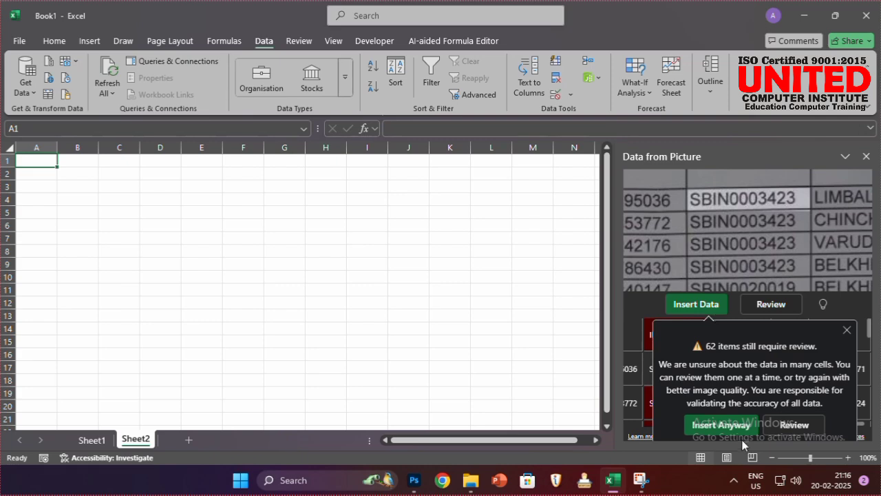
{"action": "left_click", "coordinate": [723, 426]}
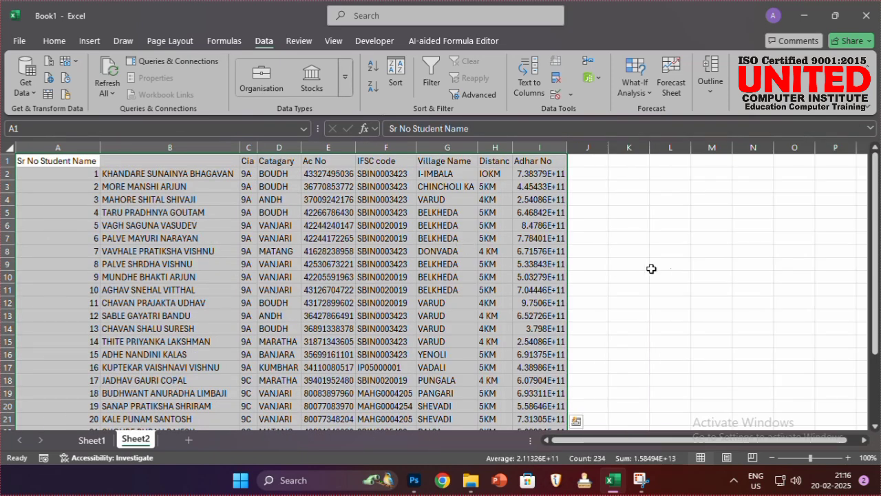
{"action": "left_click_drag", "start_coordinate": [869, 242], "coordinate": [836, 325]}
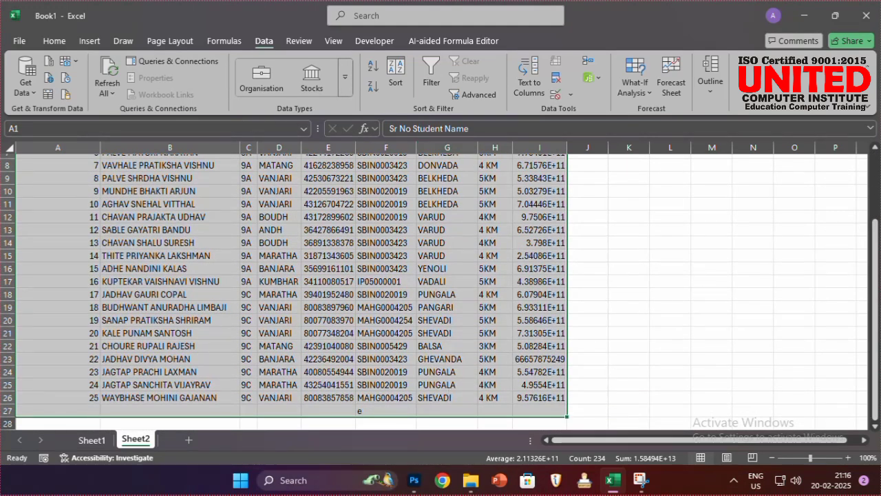
{"action": "left_click_drag", "start_coordinate": [876, 242], "coordinate": [876, 158]}
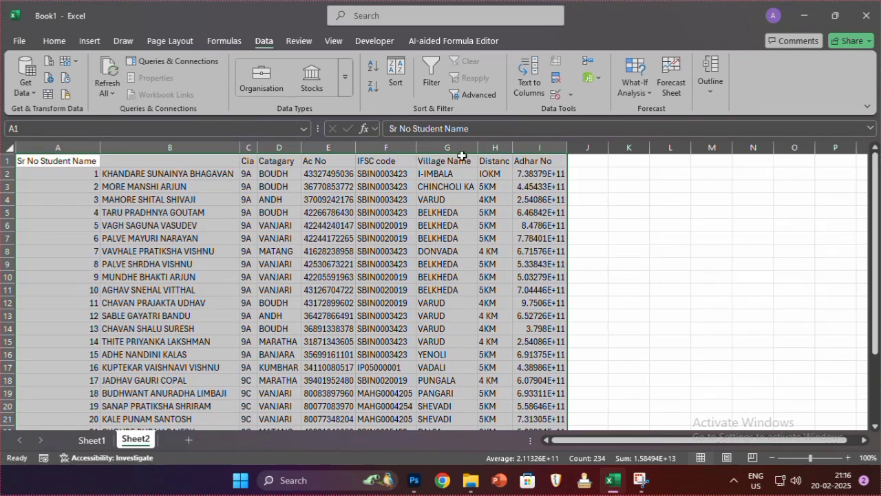
Apply all borders to the inserted student table, then select the first Adhar No value in I2.
{"action": "left_click", "coordinate": [50, 41]}
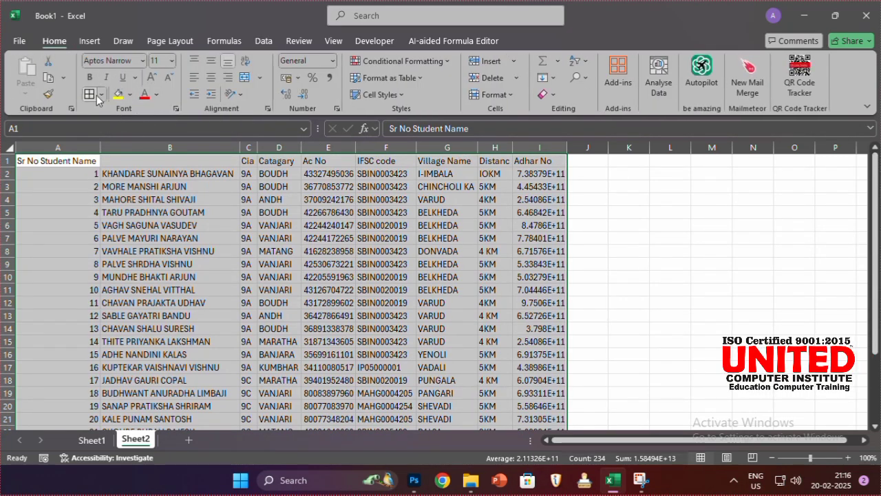
{"action": "left_click", "coordinate": [96, 95]}
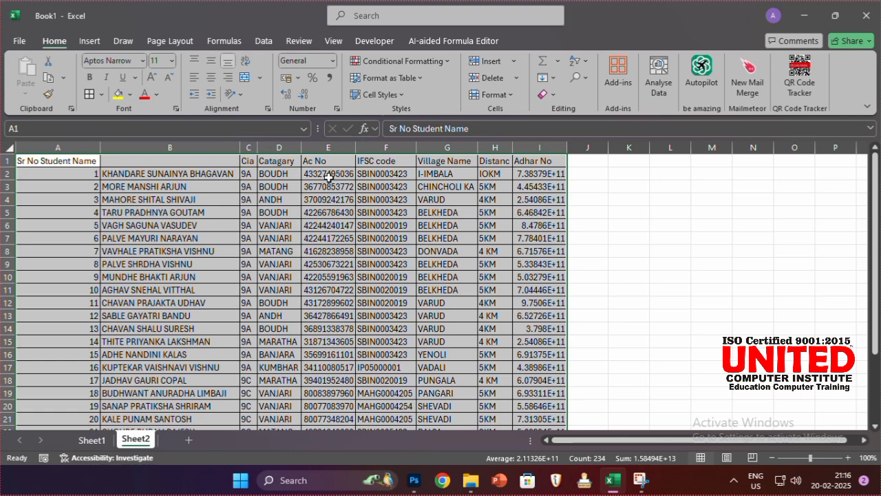
{"action": "left_click", "coordinate": [555, 172]}
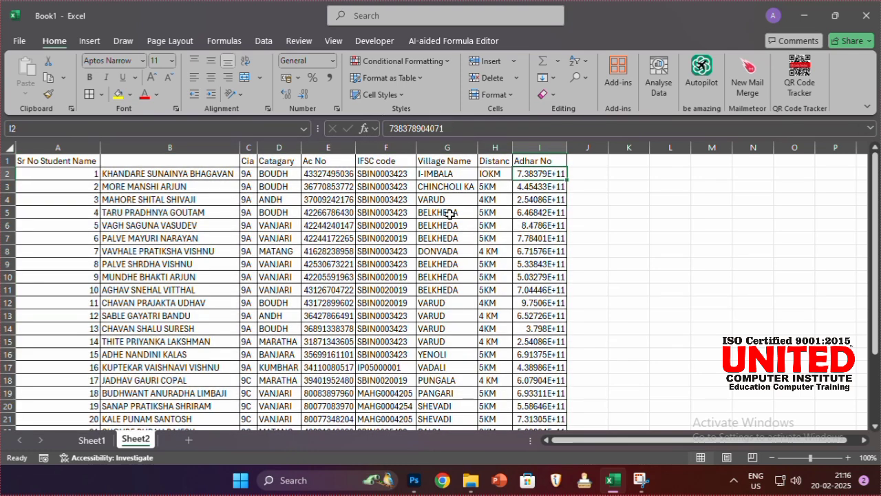